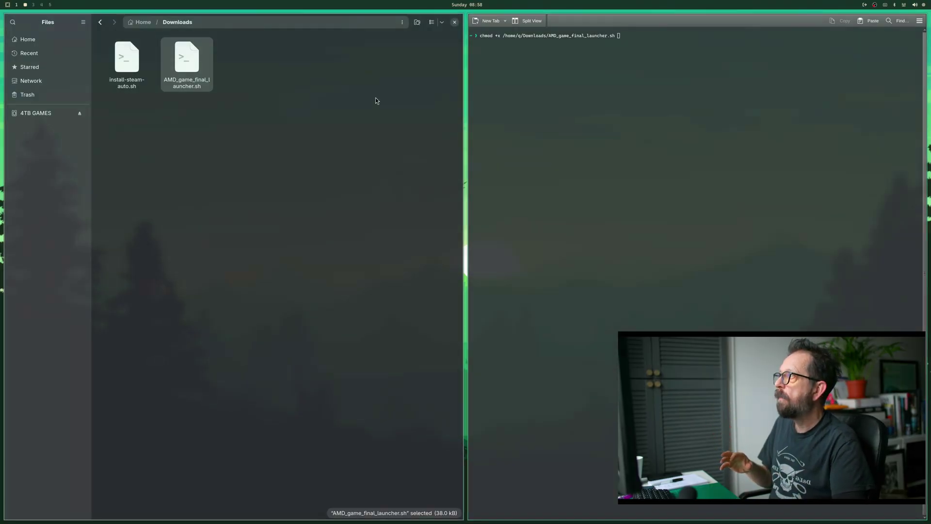
Make the launcher script executable with chmod, run it, and install its 25 missing 32-bit and Vulkan packages.
left_click_drag(195, 64, 519, 107)
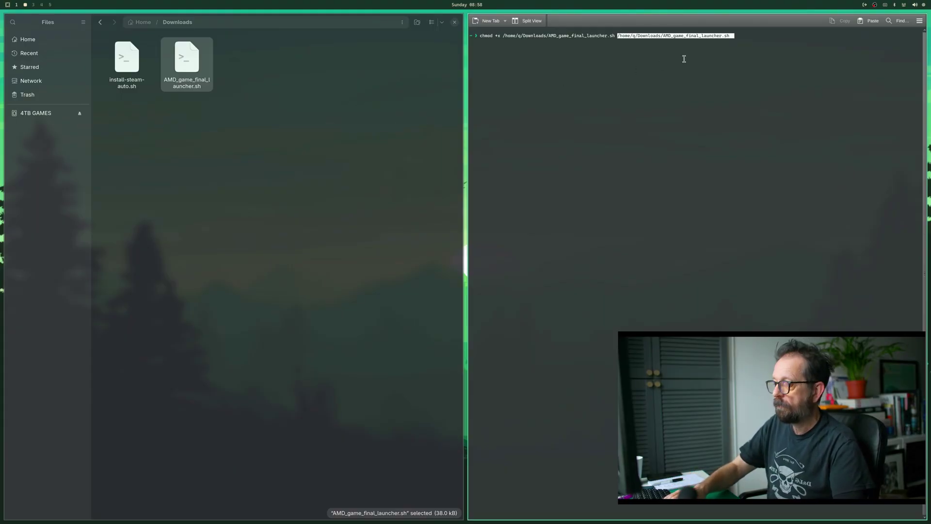
key("Return")
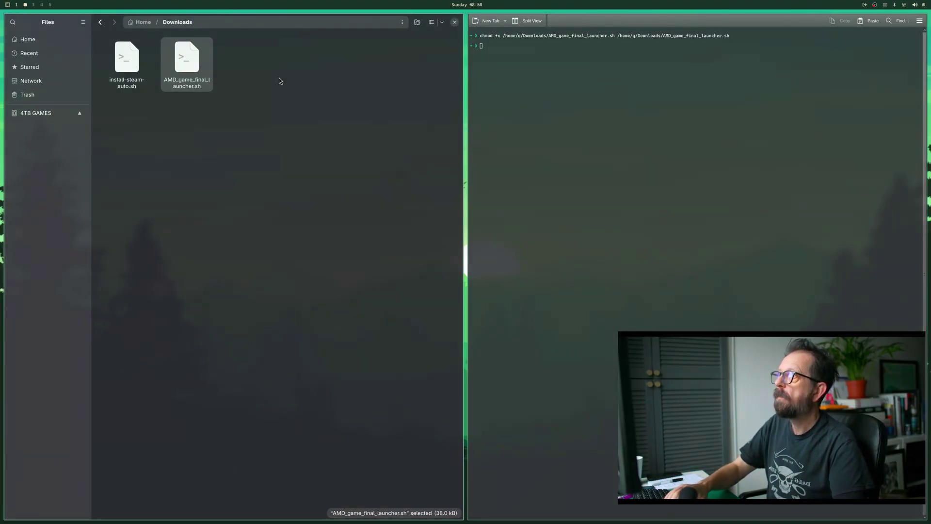
left_click_drag(182, 62, 514, 100)
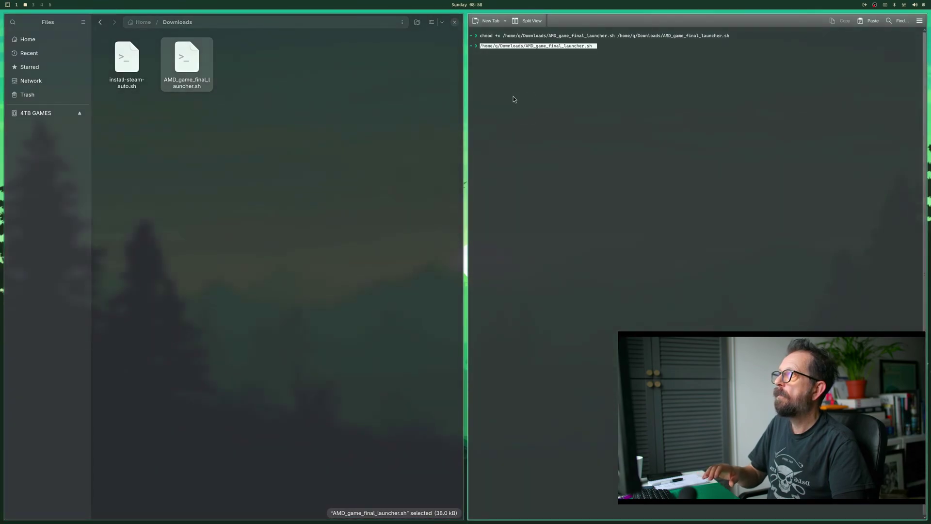
key("End")
key("Return")
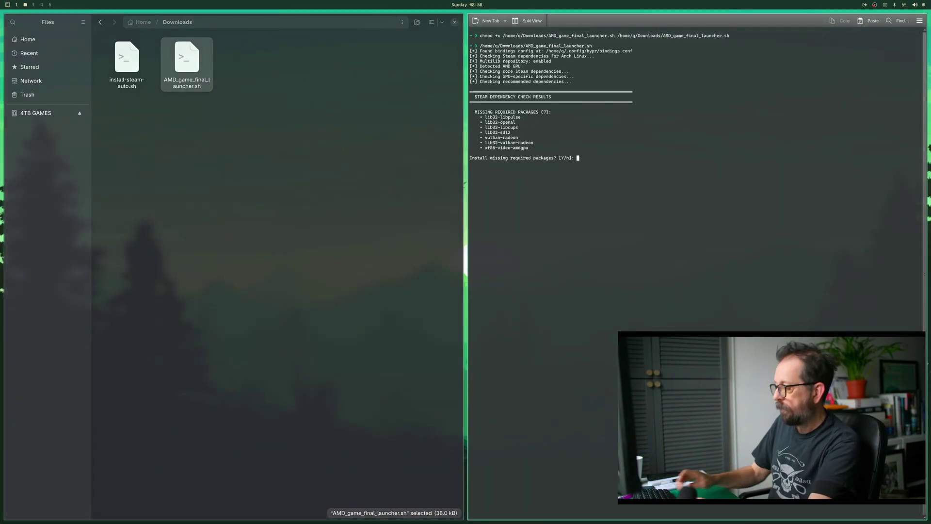
type("y")
key("Return")
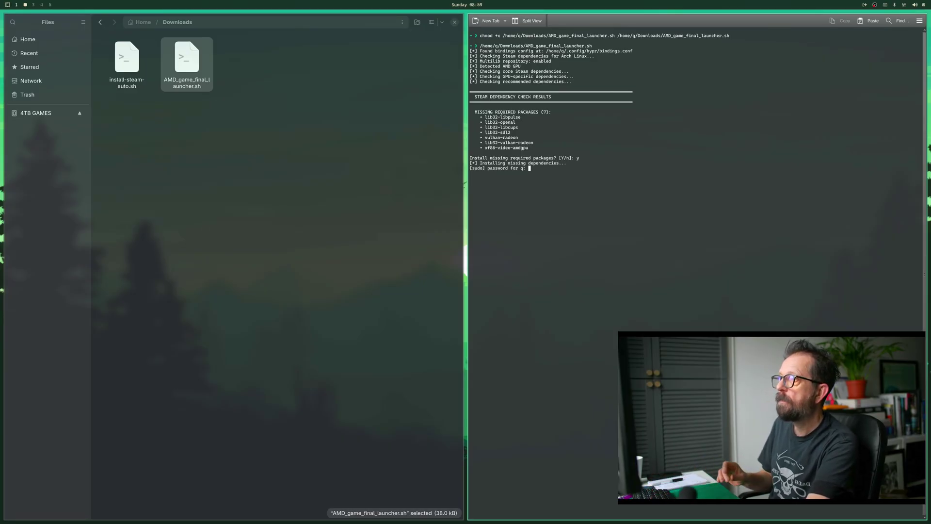
key("Return")
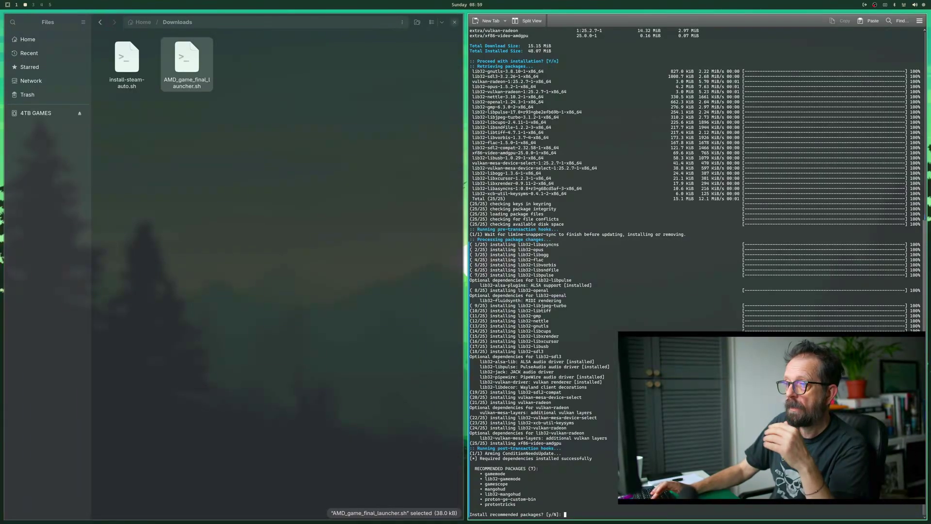
Accept the recommended packages and the AUR packages via yay with default build options.
type("y")
key("Return")
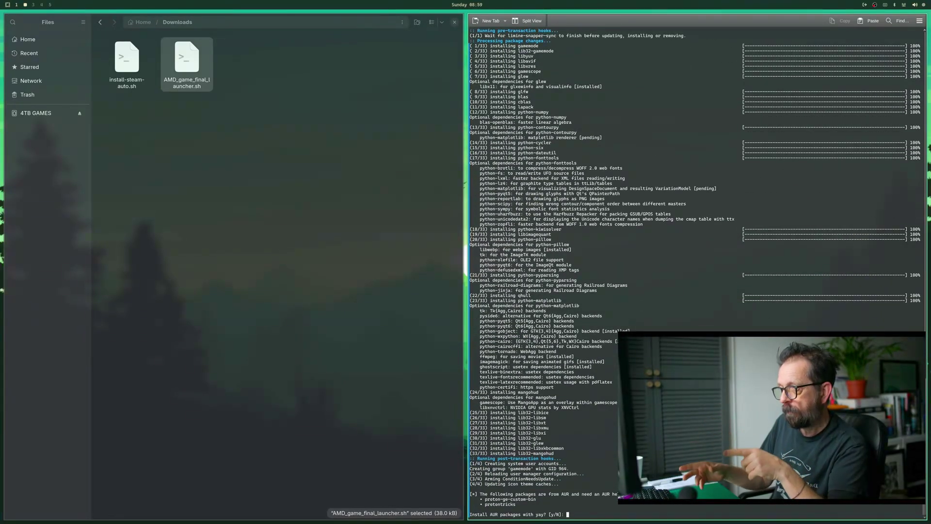
type("y")
key("Return")
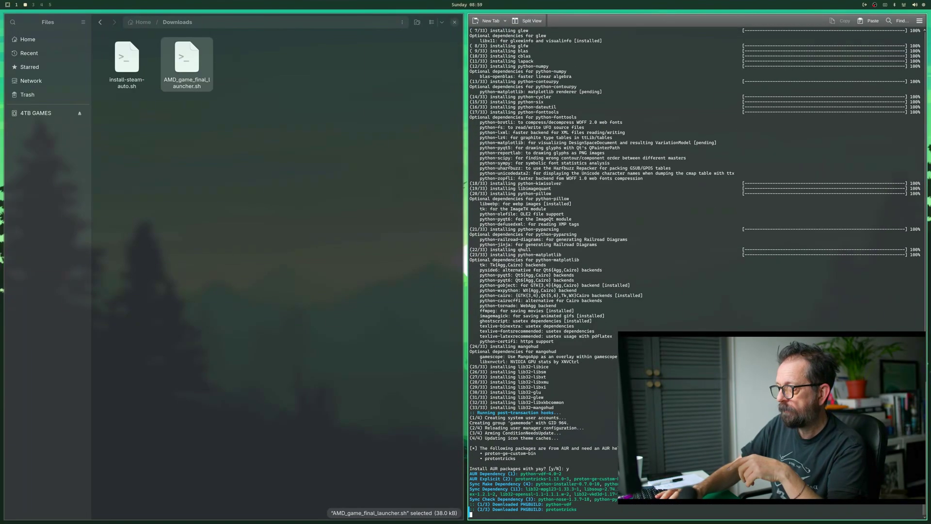
key("Return")
key("Return")
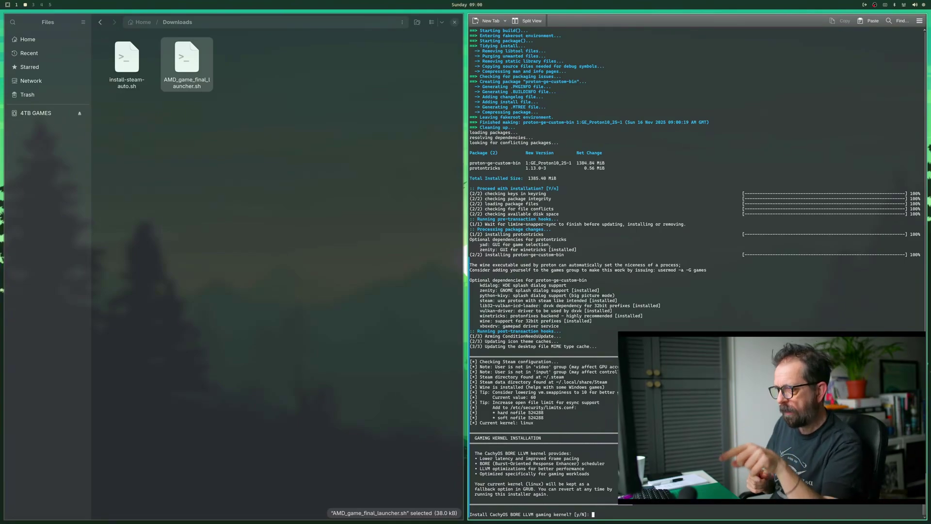
Decline the CachyOS BORE gaming kernel and close the terminal window.
type("n")
key("Return")
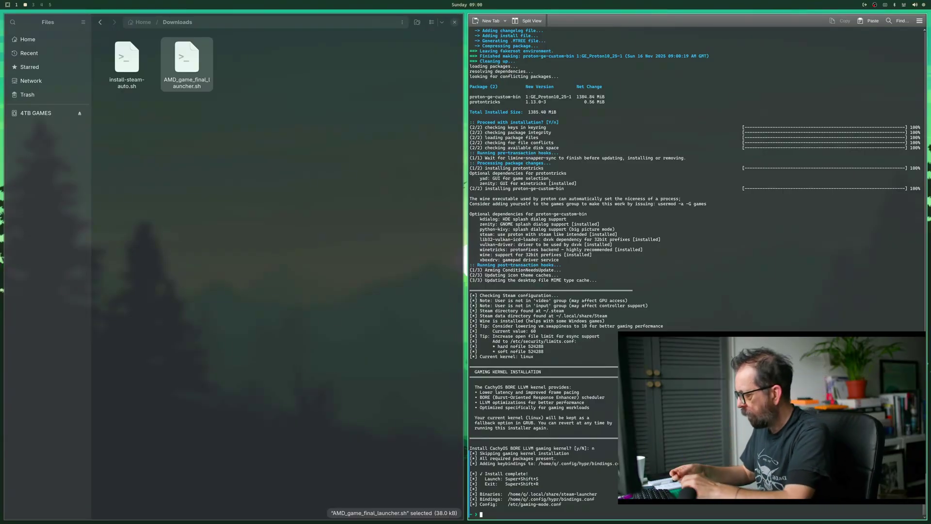
key("super+q")
key("super+q")
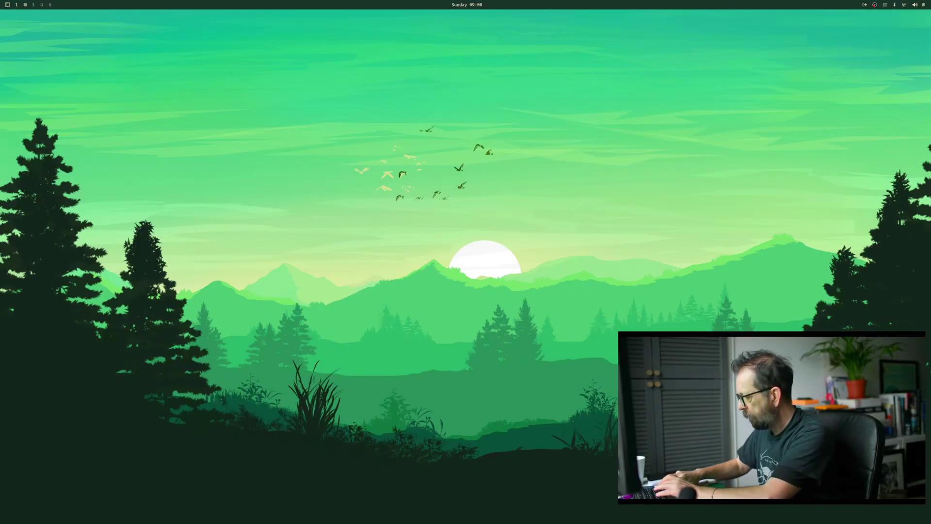
Launch Gaming Mode with Super+G at 2560x1440 resolution and the Full Stats overlay preset.
key("super+g")
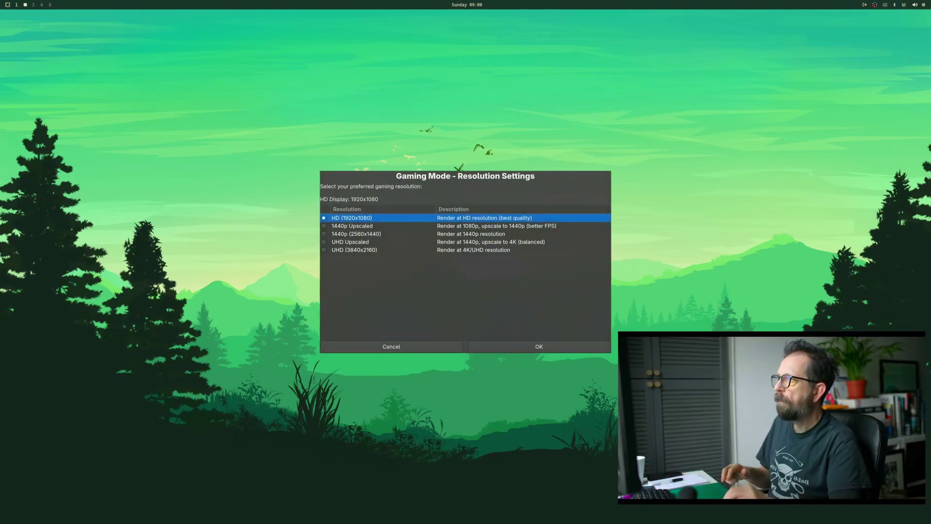
left_click(380, 232)
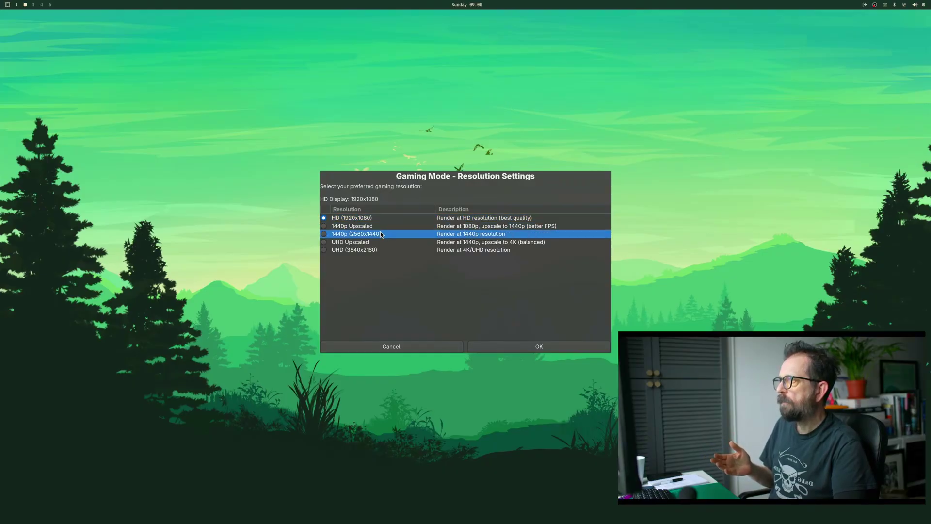
left_click(513, 348)
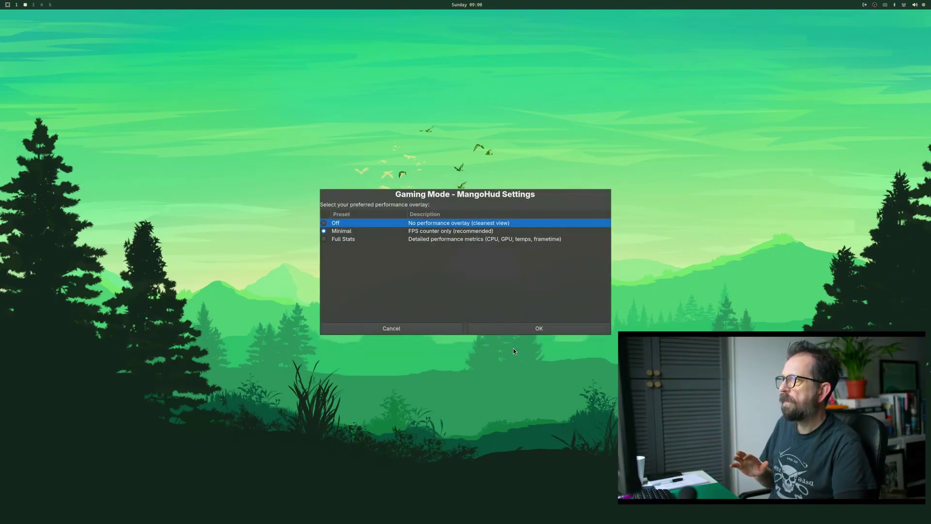
left_click(392, 239)
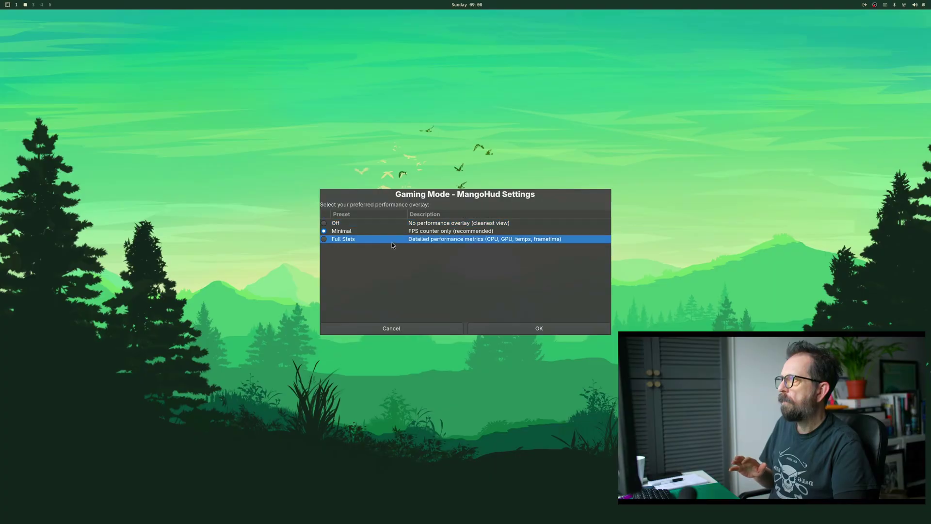
left_click(520, 330)
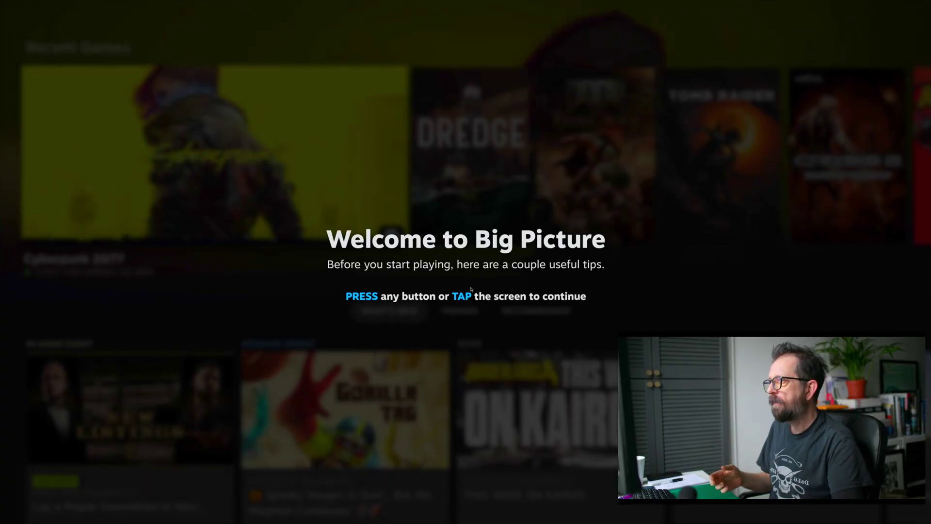
Dismiss the Big Picture welcome page and tips, including parental controls, to reach the library.
left_click(455, 277)
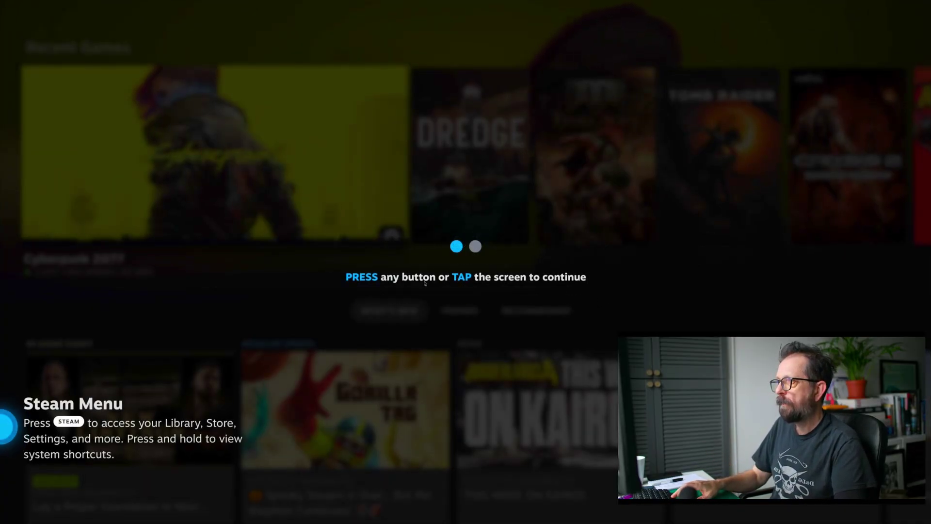
left_click(383, 280)
left_click(384, 279)
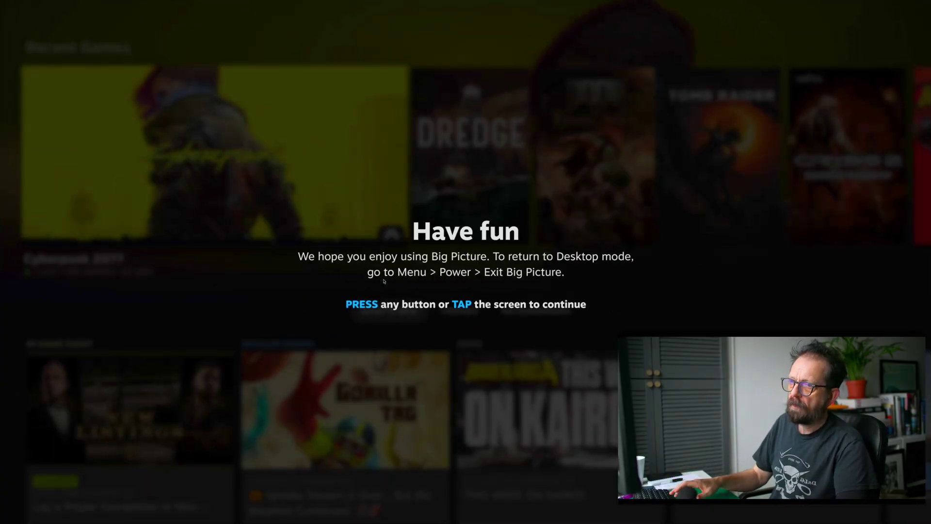
left_click(384, 275)
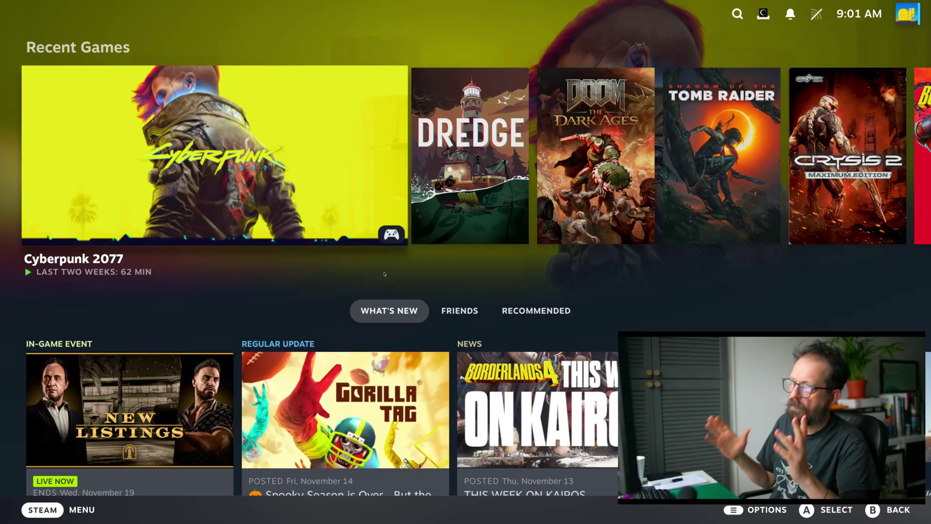
Launch Dredge from the library, then quit it and return to the Steam home screen.
key("Right")
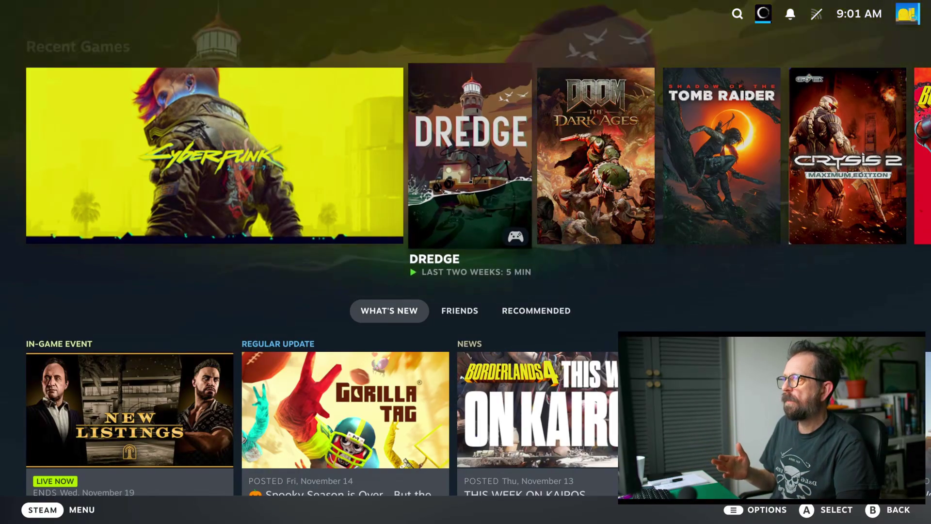
key("Return")
left_click(146, 269)
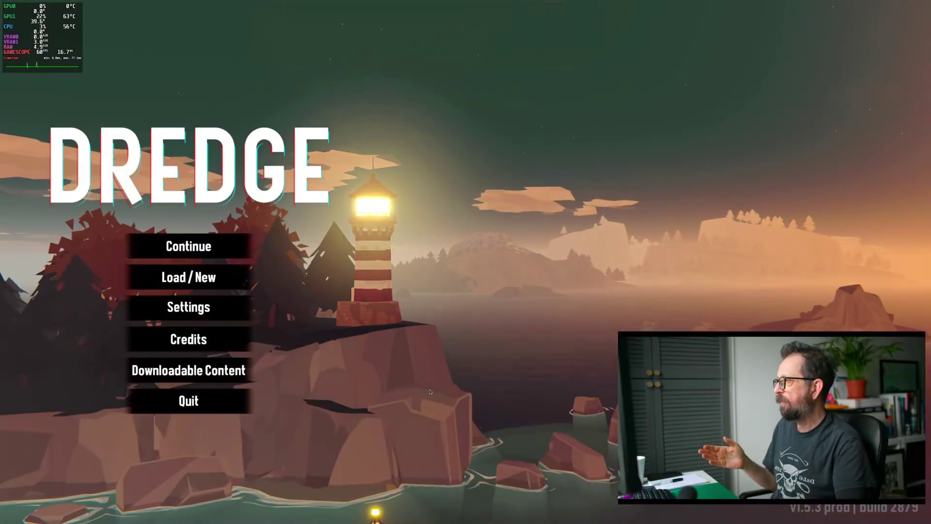
left_click(188, 401)
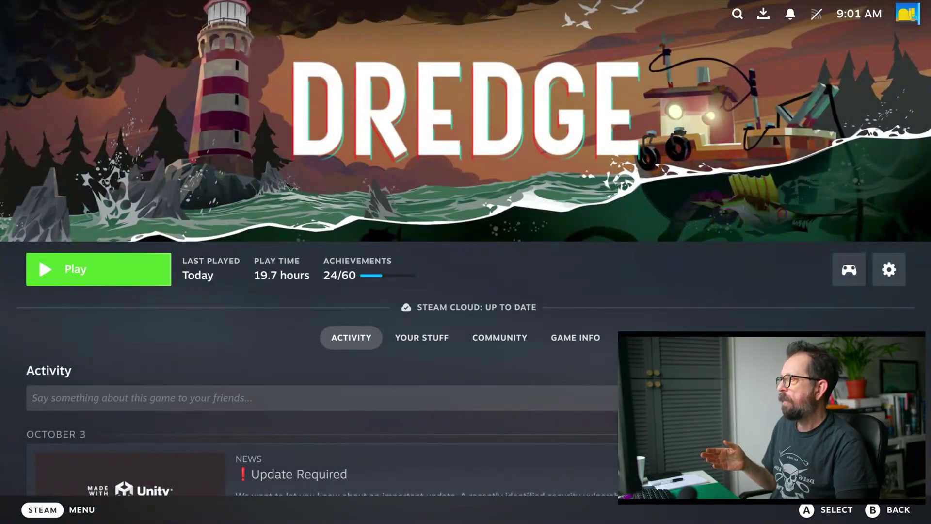
key("Escape")
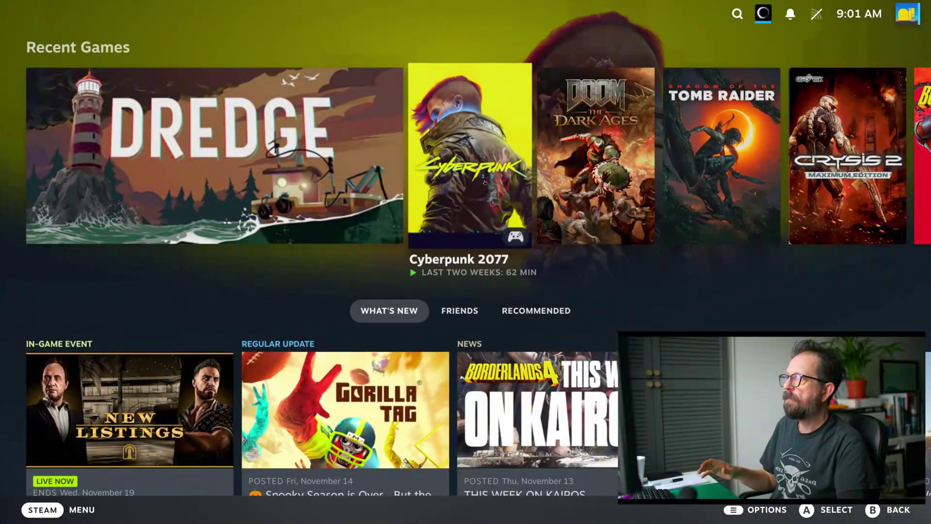
Open and launch Cyberpunk 2077, then choose Play in its CD Projekt launcher.
left_click(485, 182)
key("Return")
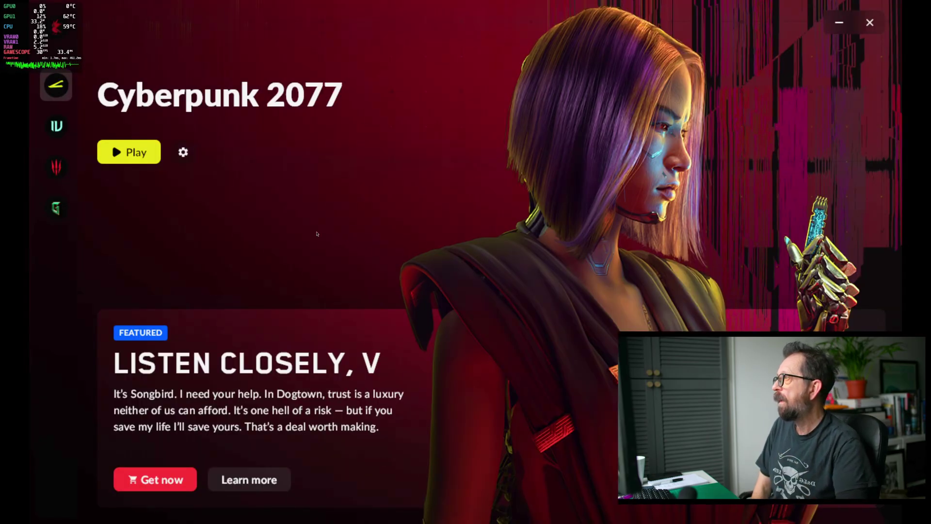
left_click(125, 161)
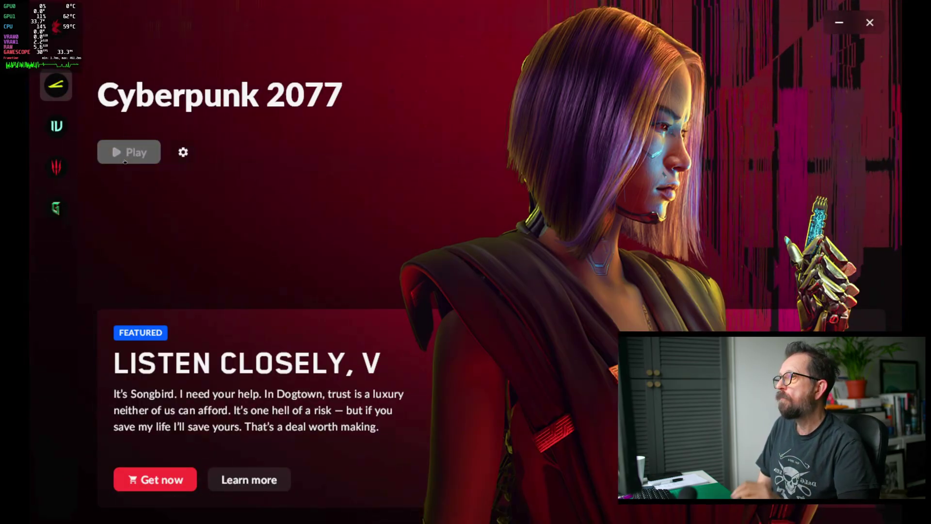